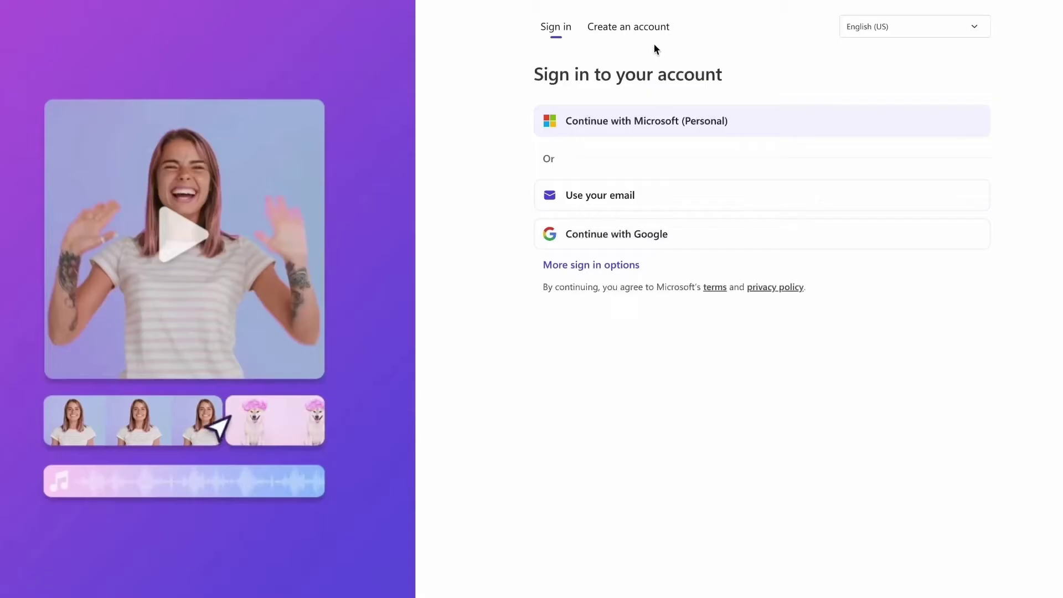
Open the Father's Day video card template from the tutorial description's tinyurl link.
click(631, 34)
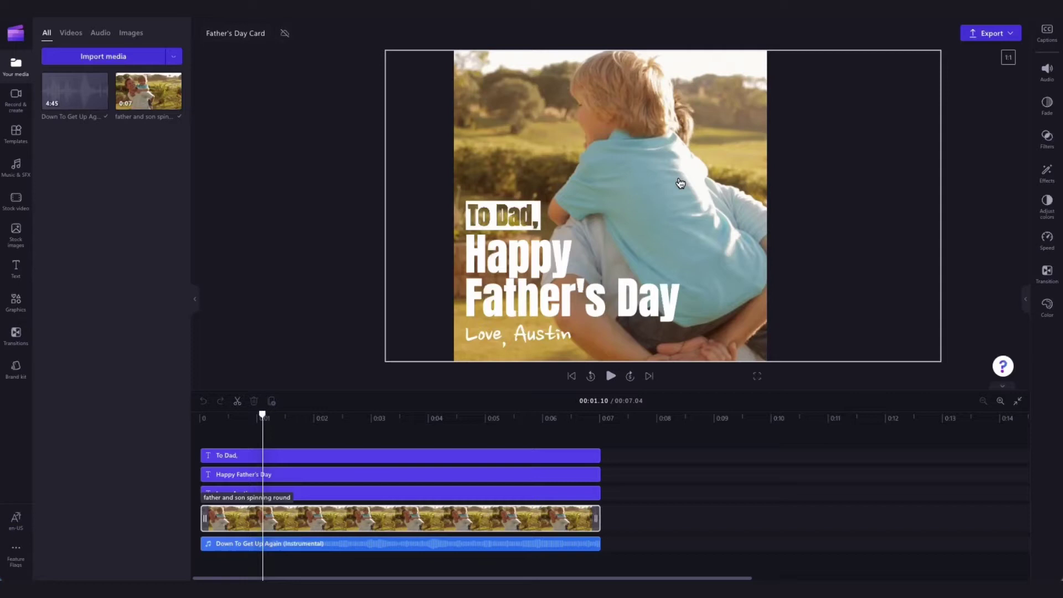
Import the Dad video from the Demo folder into the project media library.
click(355, 81)
click(113, 66)
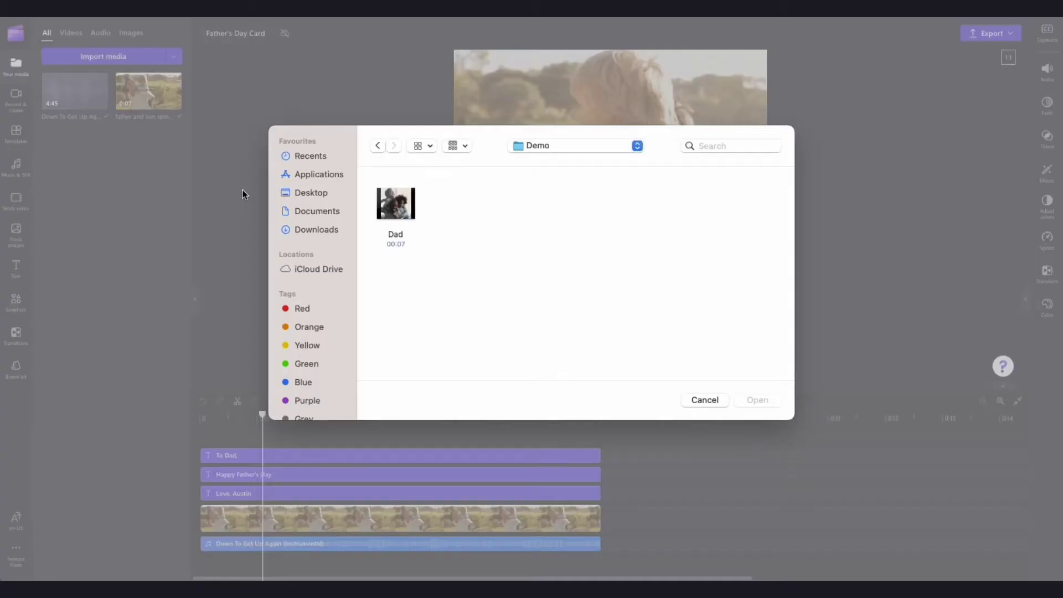
click(403, 212)
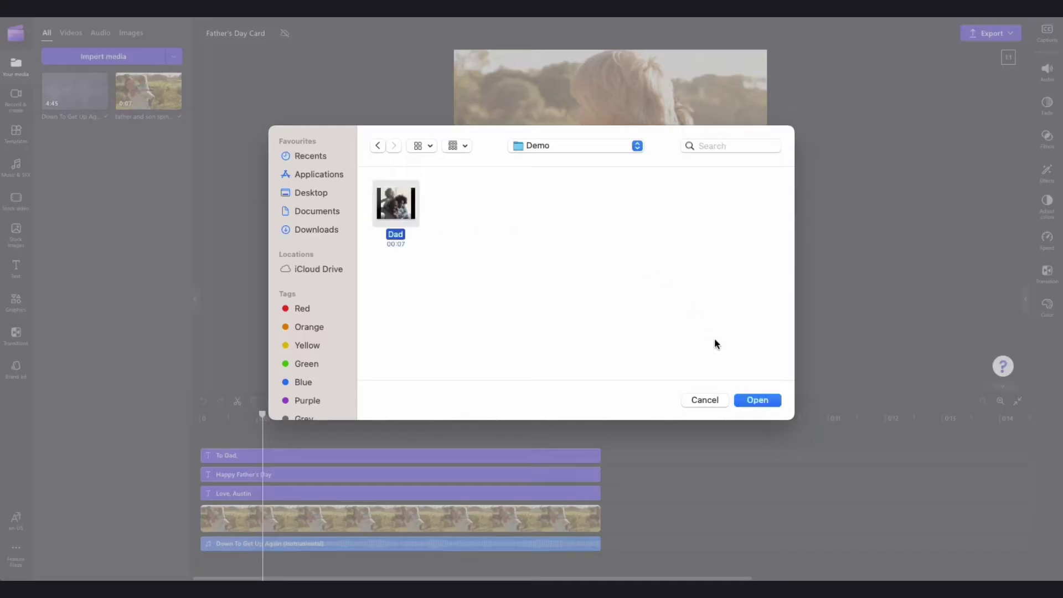
click(748, 400)
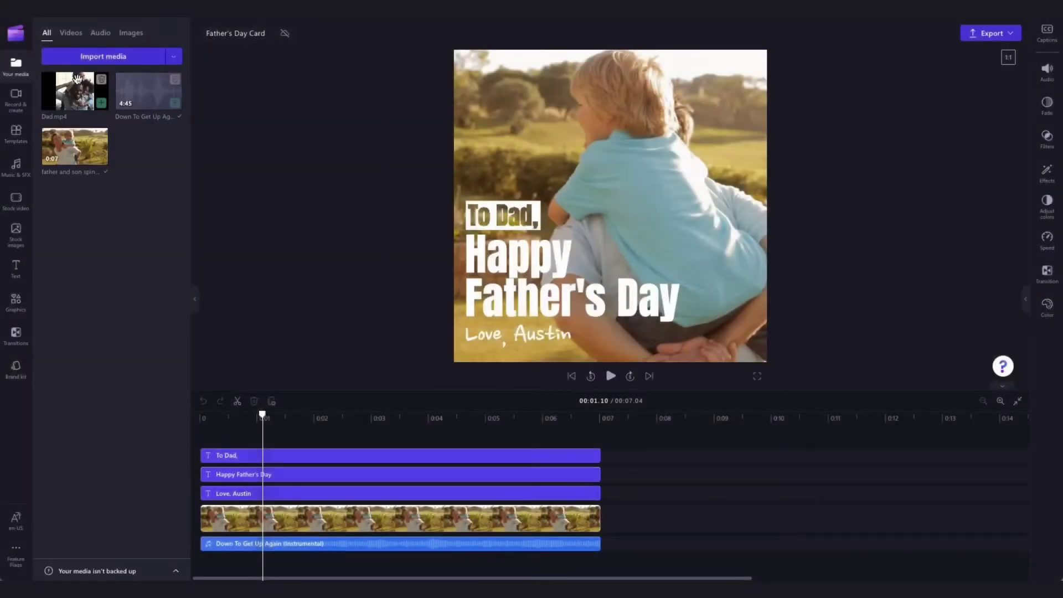
Swap the father-and-son clip for Dad.mp4, then centre and crop it to fill the square frame.
mouse_move(82, 104)
mouse_down()
mouse_move(227, 173)
mouse_move(238, 520)
mouse_up()
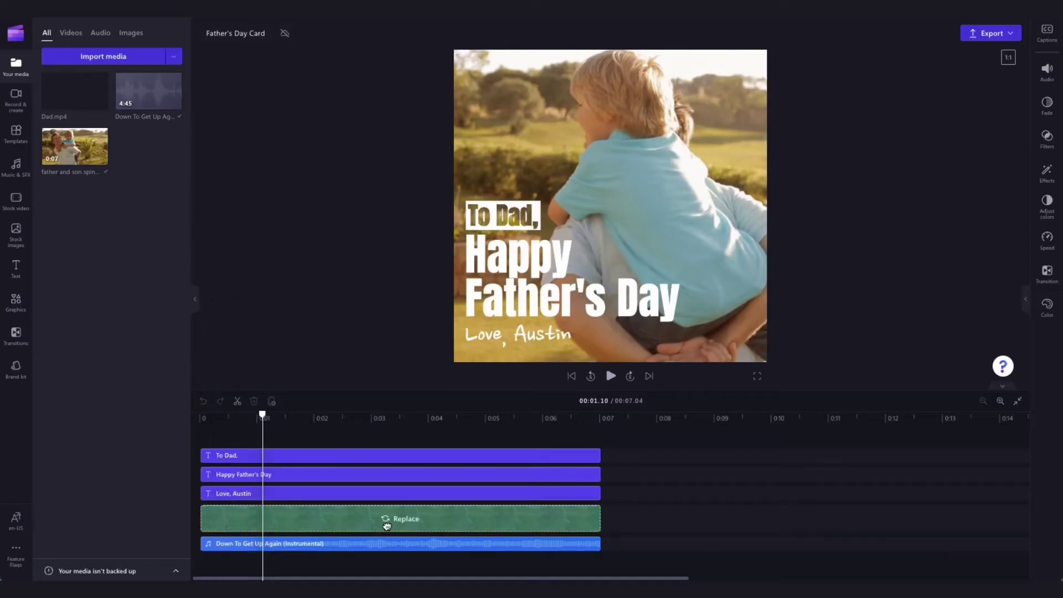
drag(395, 518, 407, 522)
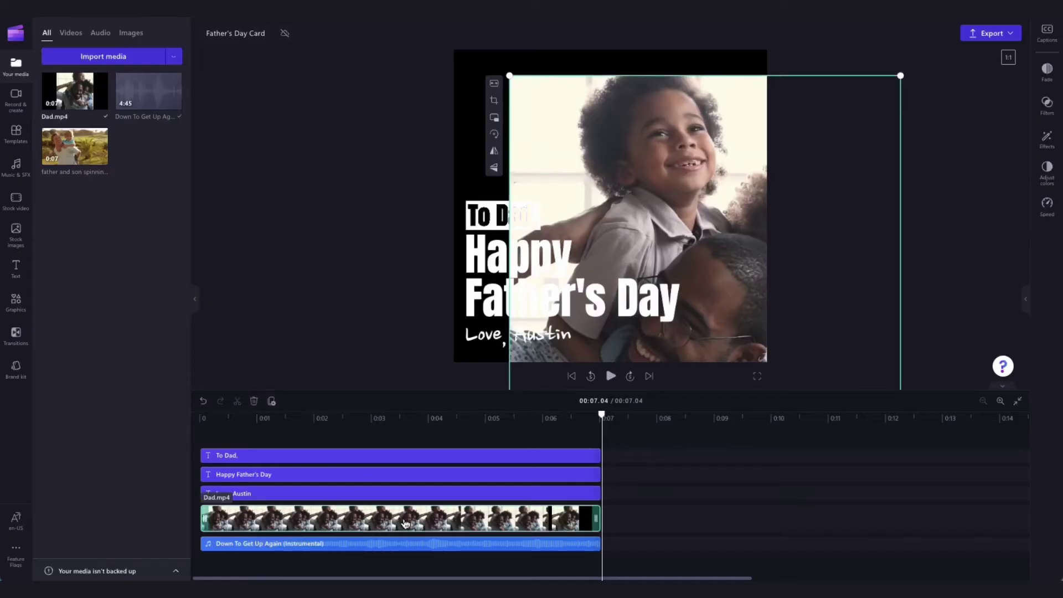
drag(705, 312, 622, 243)
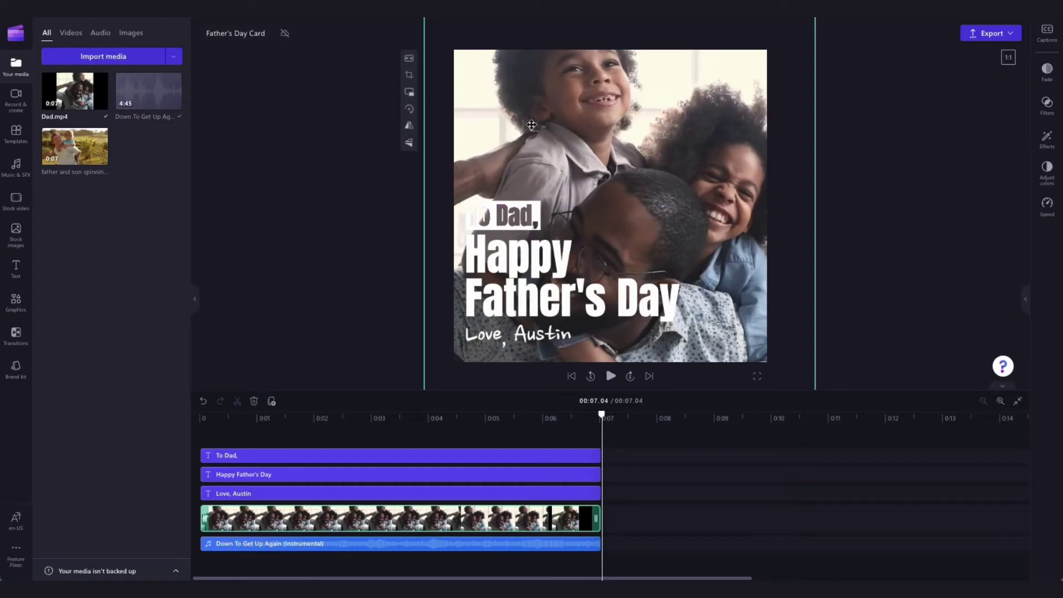
click(413, 75)
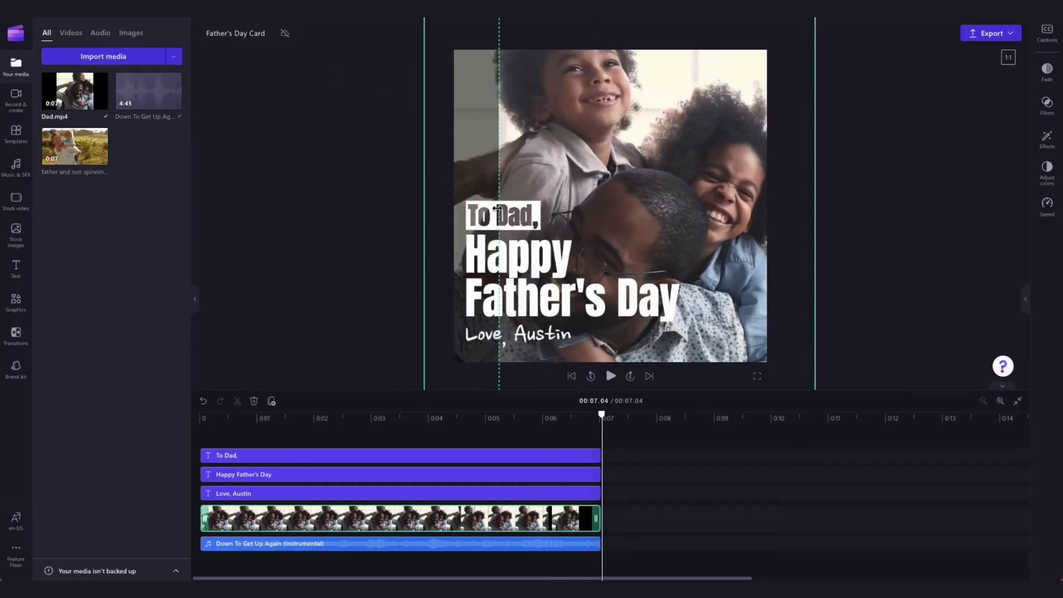
drag(455, 77, 440, 76)
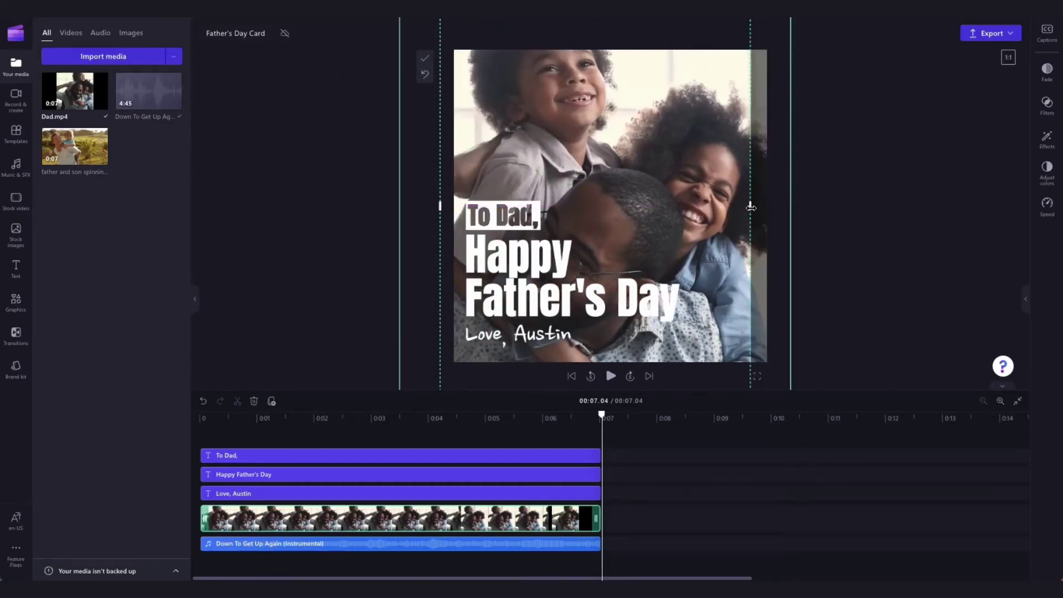
click(425, 59)
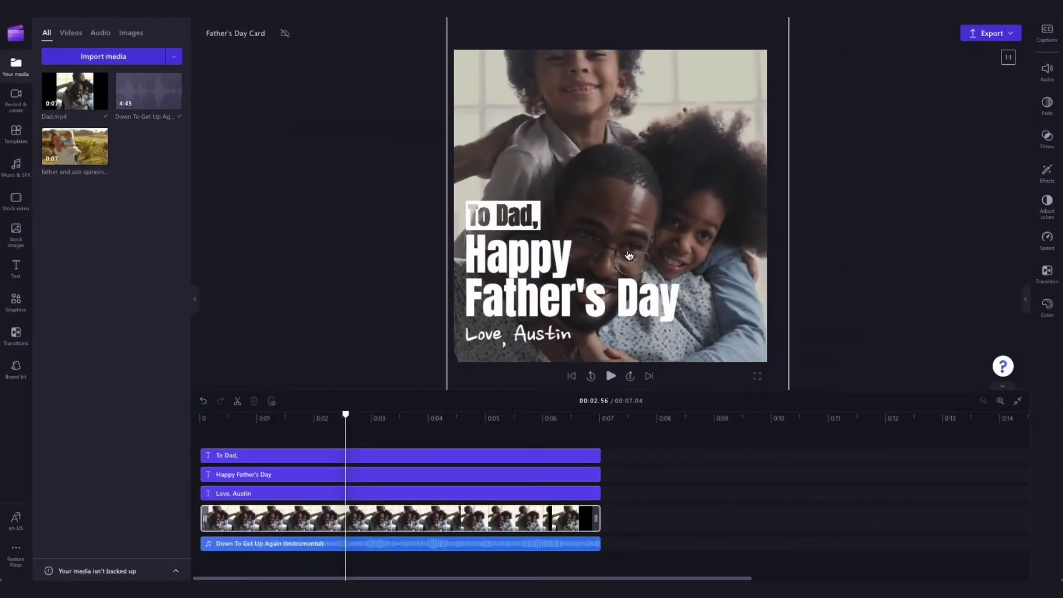
Select the 'Love, Austin' caption and replace its wording with 'Lots of love, Ben'.
click(528, 261)
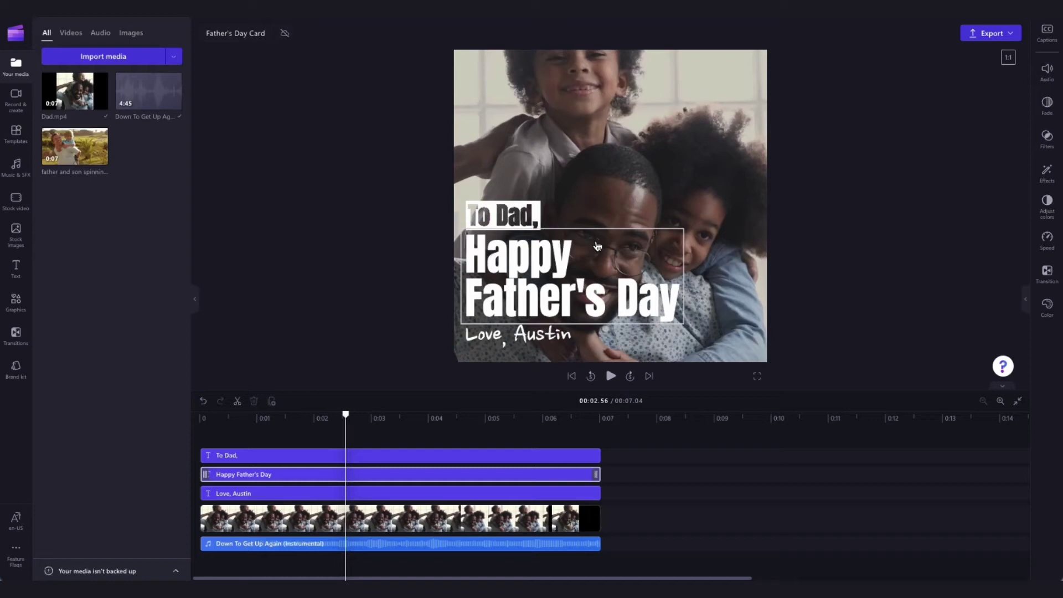
click(417, 460)
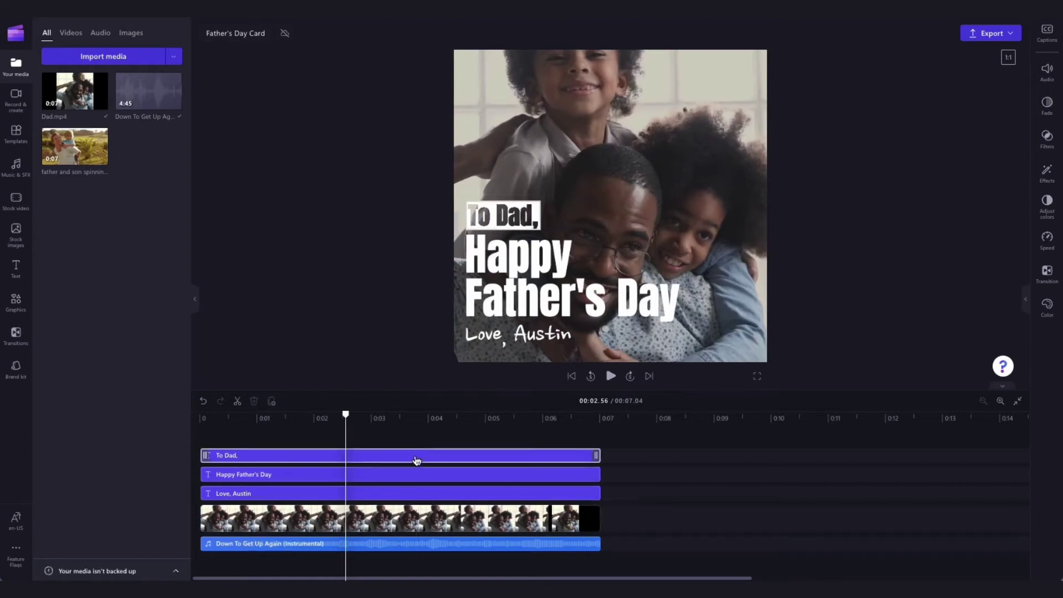
click(424, 494)
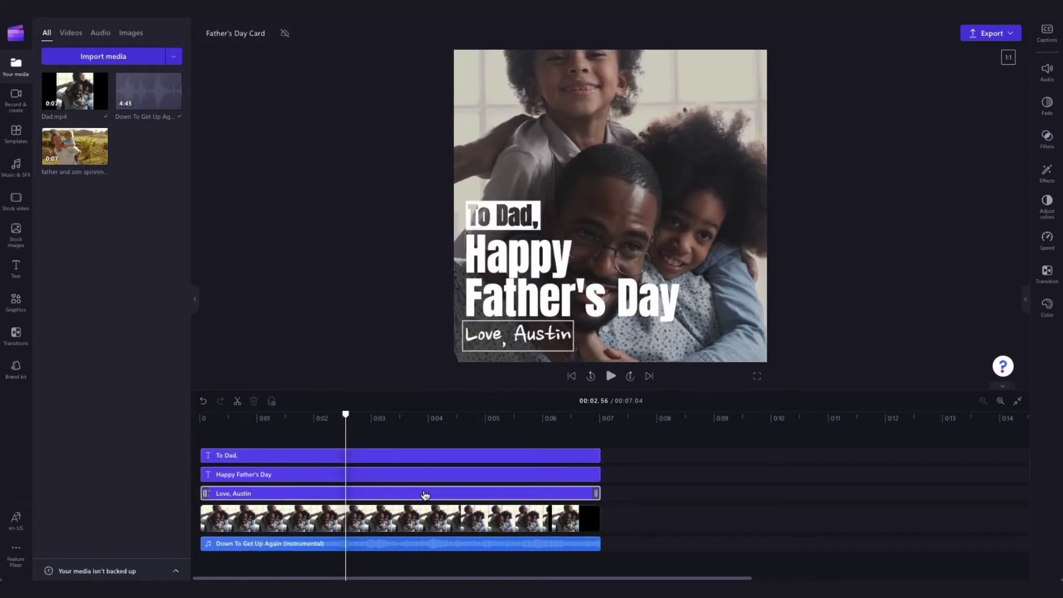
click(291, 496)
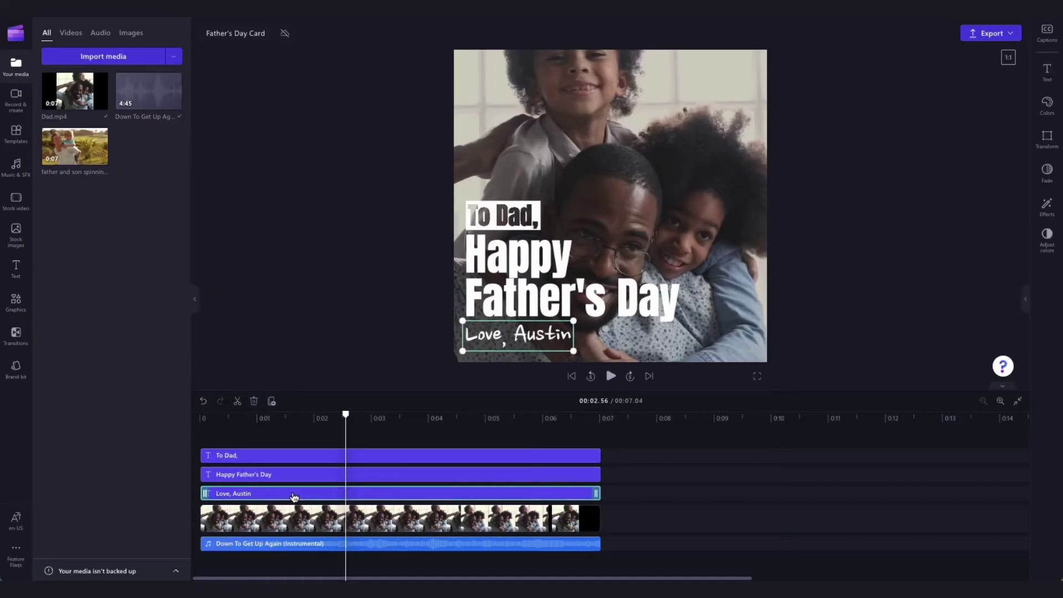
click(1048, 72)
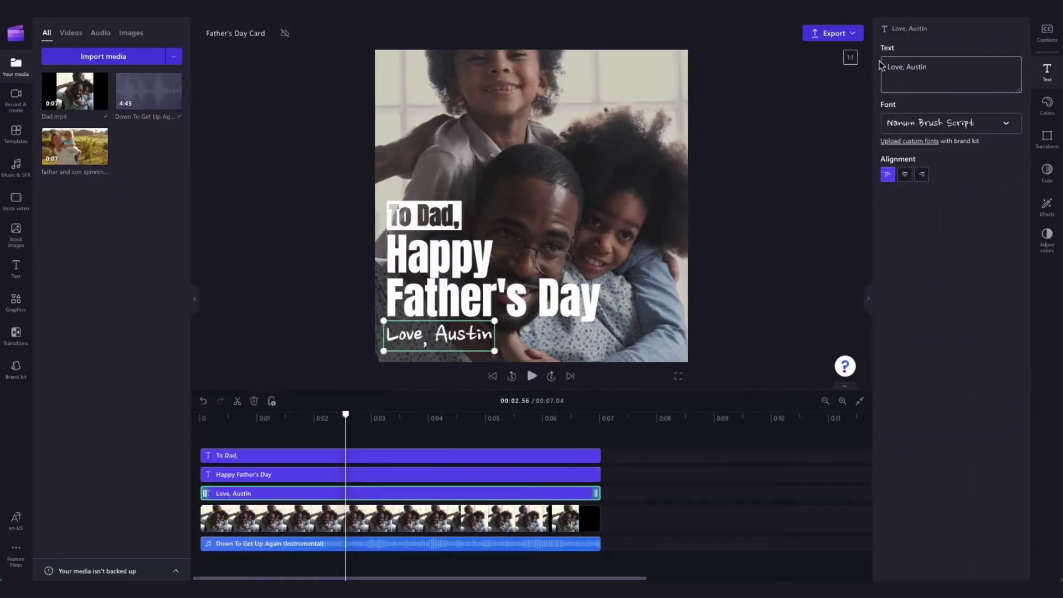
click(944, 66)
key(ctrl+a)
text(L)
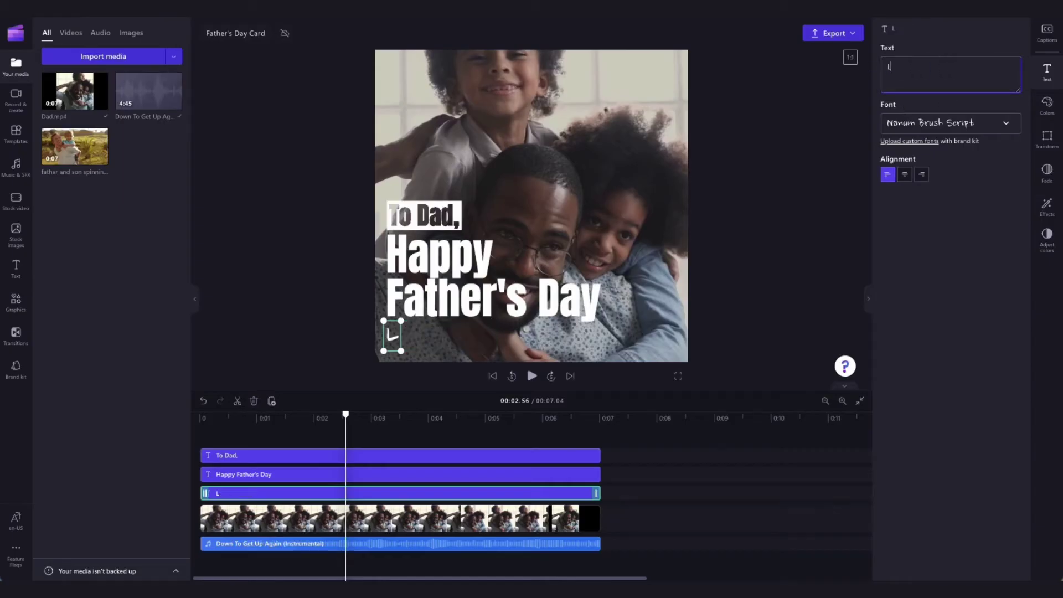
text(ots of love, Ben)
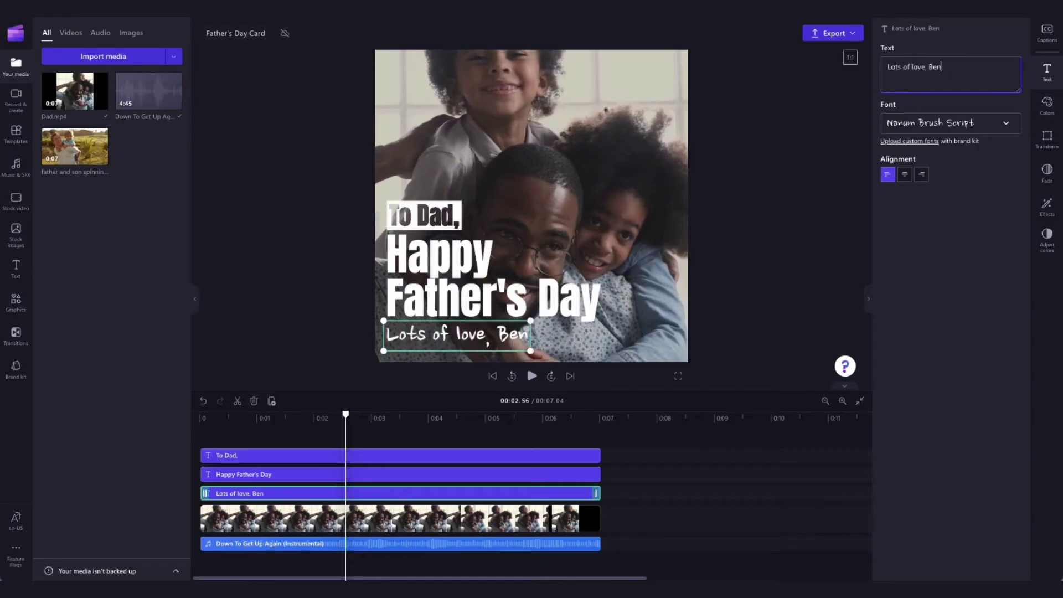
Shrink the caption slightly and position it below the Father's Day headline.
click(1046, 143)
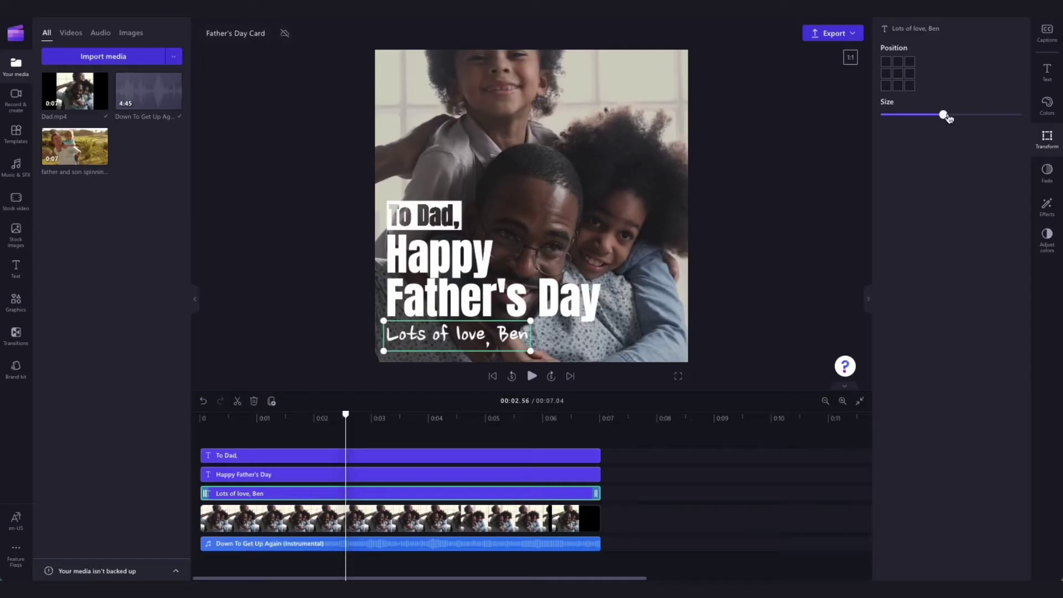
drag(946, 116, 933, 117)
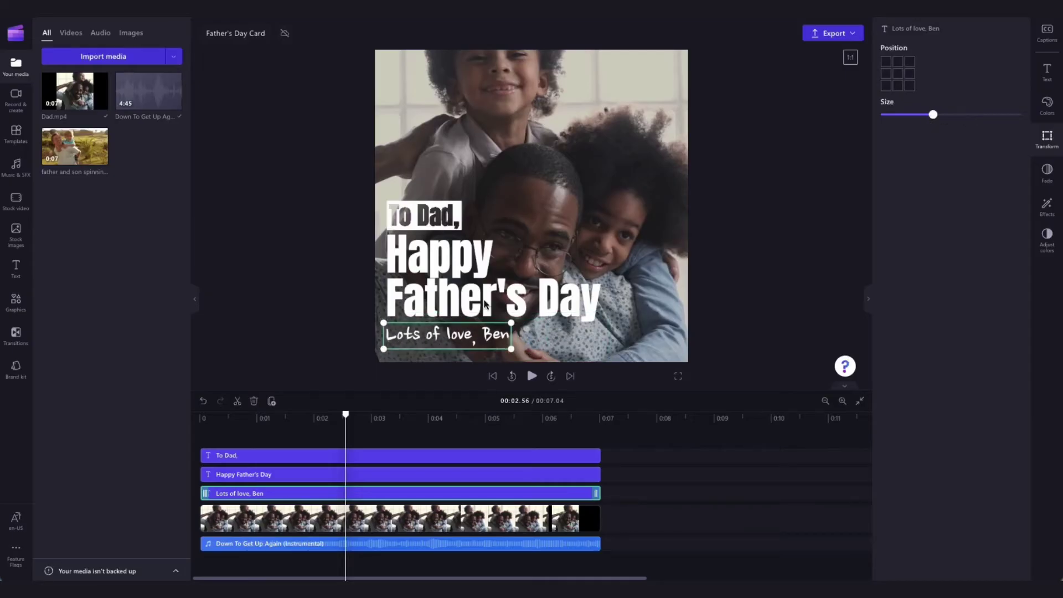
mouse_move(434, 336)
mouse_down()
mouse_move(512, 195)
mouse_move(515, 329)
mouse_up()
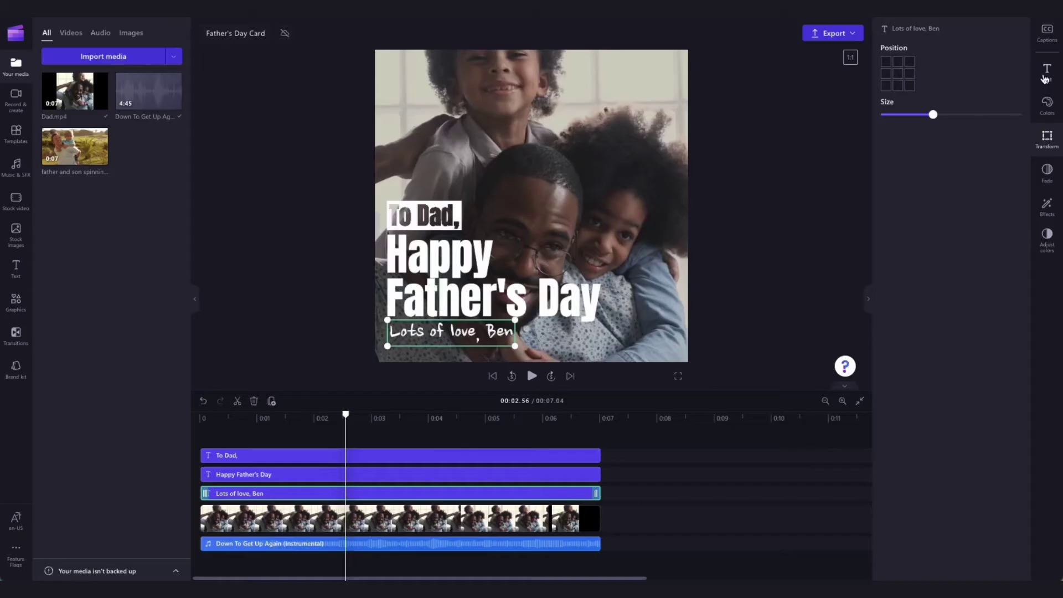
Try Alegreya Sans and Schoolbell on the caption, then settle on Nanum Brush Script.
click(1045, 73)
click(946, 123)
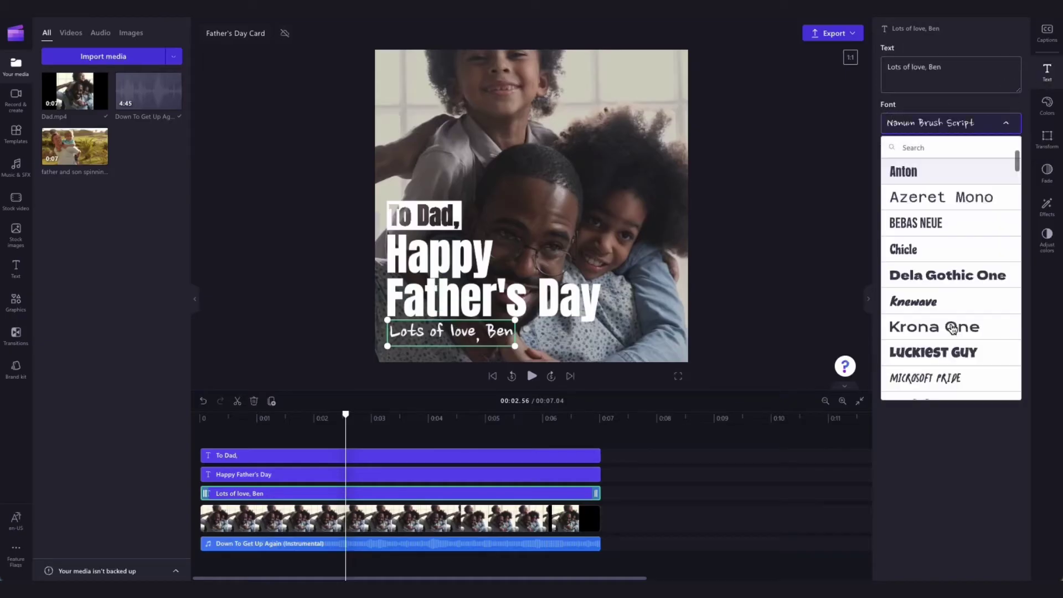
scroll(951, 328, down, 5)
click(955, 199)
click(947, 123)
scroll(933, 308, down, 5)
click(951, 247)
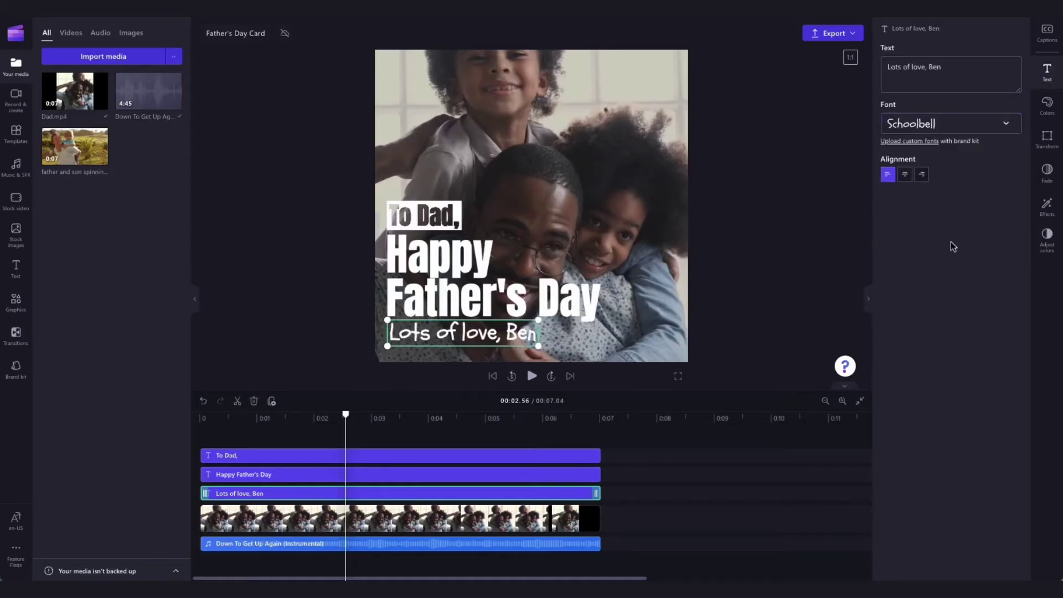
click(946, 123)
scroll(966, 308, down, 1)
scroll(963, 295, down, 5)
scroll(966, 303, down, 5)
click(973, 278)
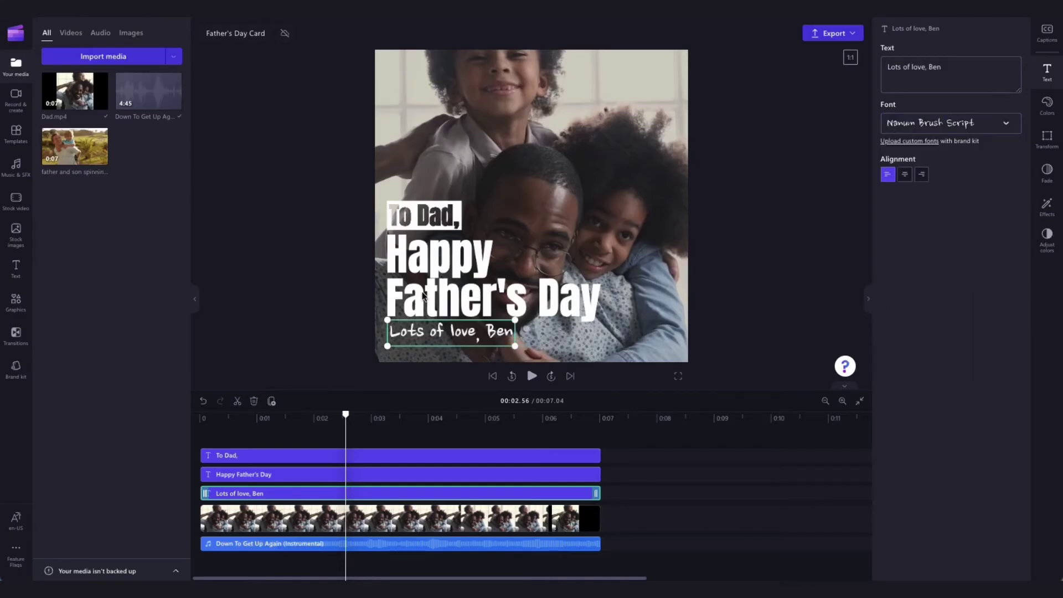
click(313, 474)
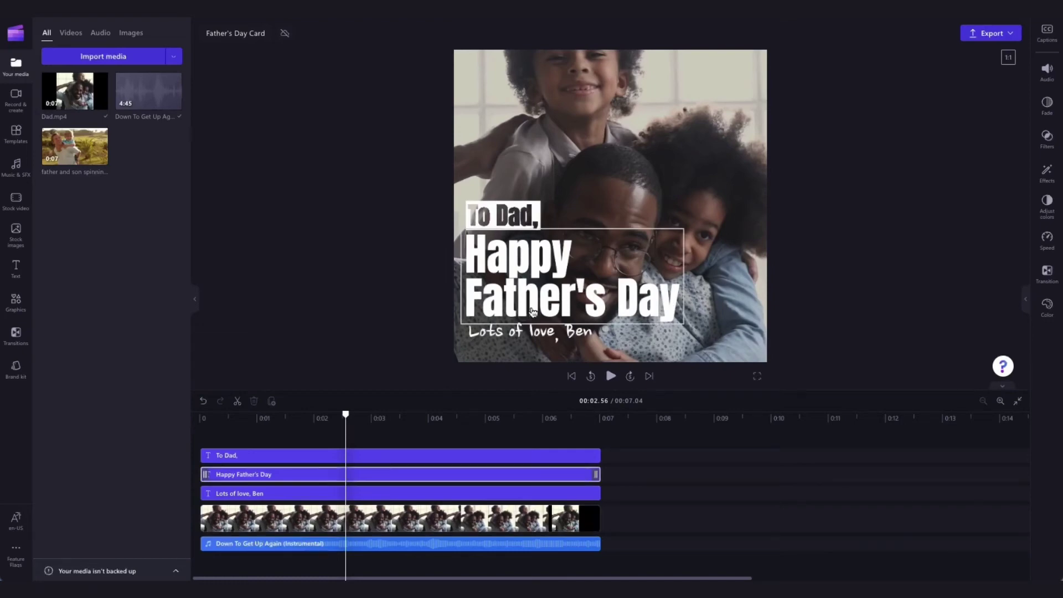
Set the primary colour of all three text clips to bright green #9BFF6B.
drag(202, 433, 613, 502)
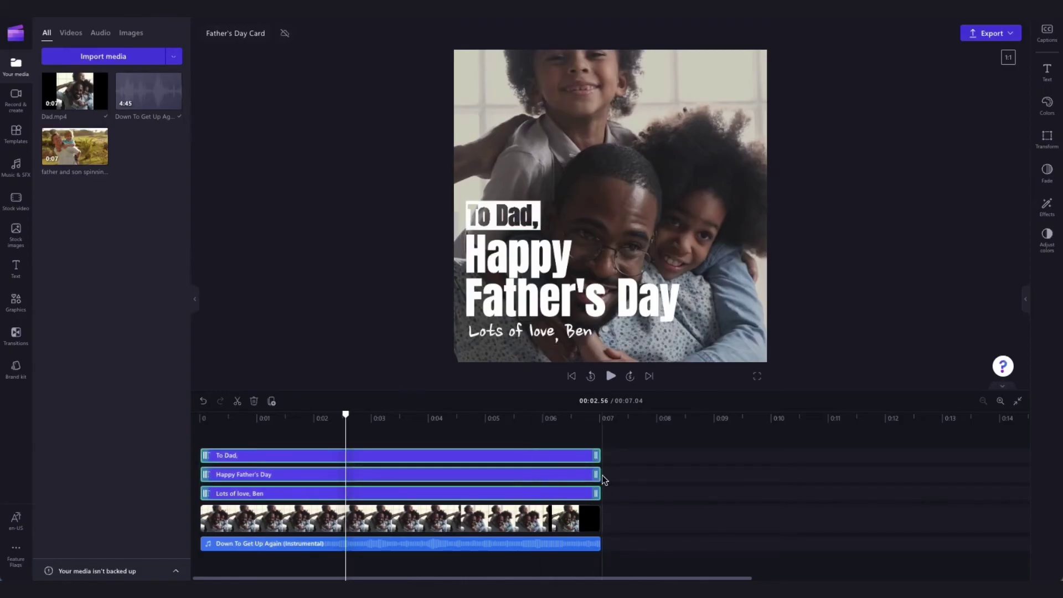
click(1047, 104)
click(890, 67)
click(1005, 278)
click(930, 218)
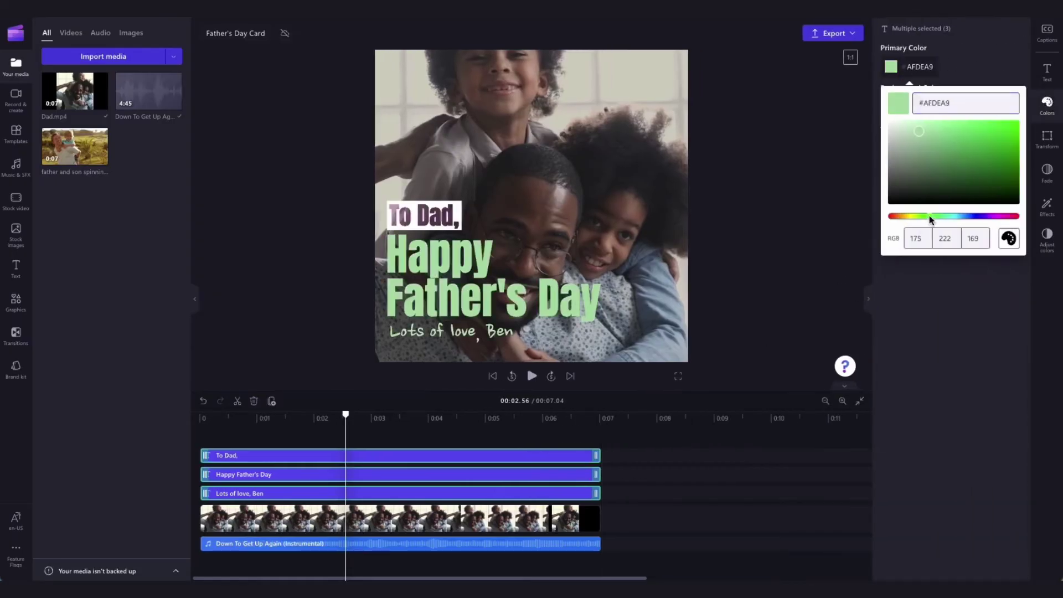
drag(931, 219, 976, 219)
drag(998, 136, 956, 123)
drag(975, 218, 925, 218)
click(967, 125)
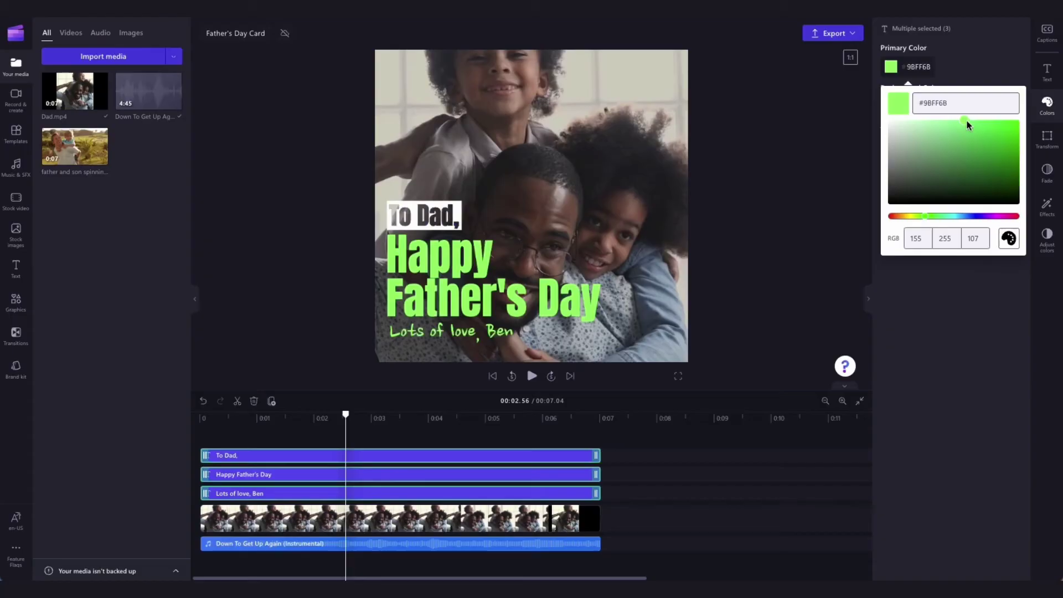
mouse_move(967, 124)
mouse_down()
mouse_move(997, 136)
mouse_move(955, 138)
mouse_up()
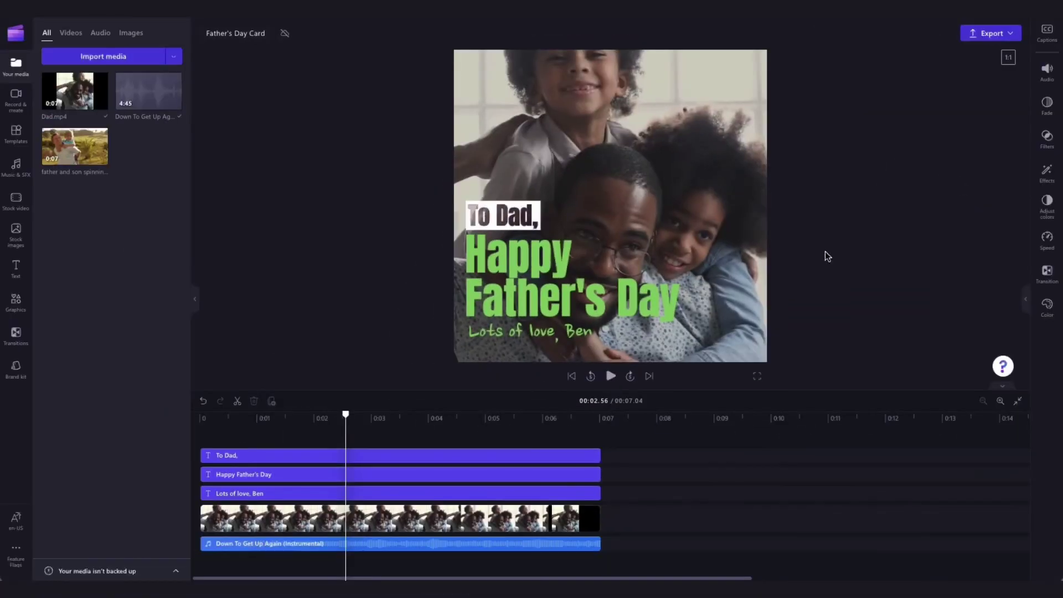
click(501, 546)
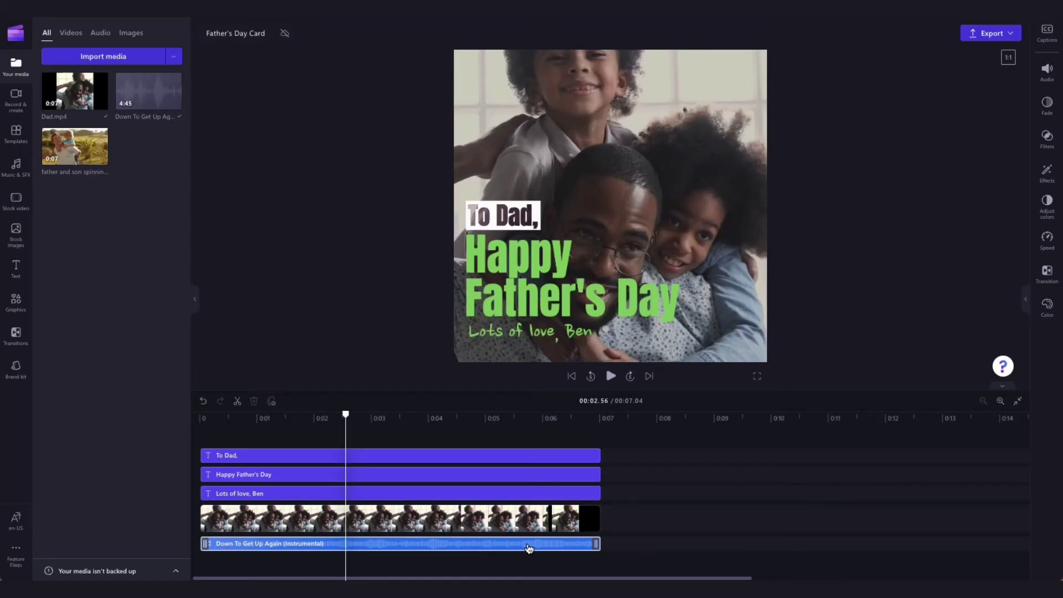
Search the music library for 'upbeat happy' and swap in Happy Shopping Upbeat Loop Version.
click(496, 554)
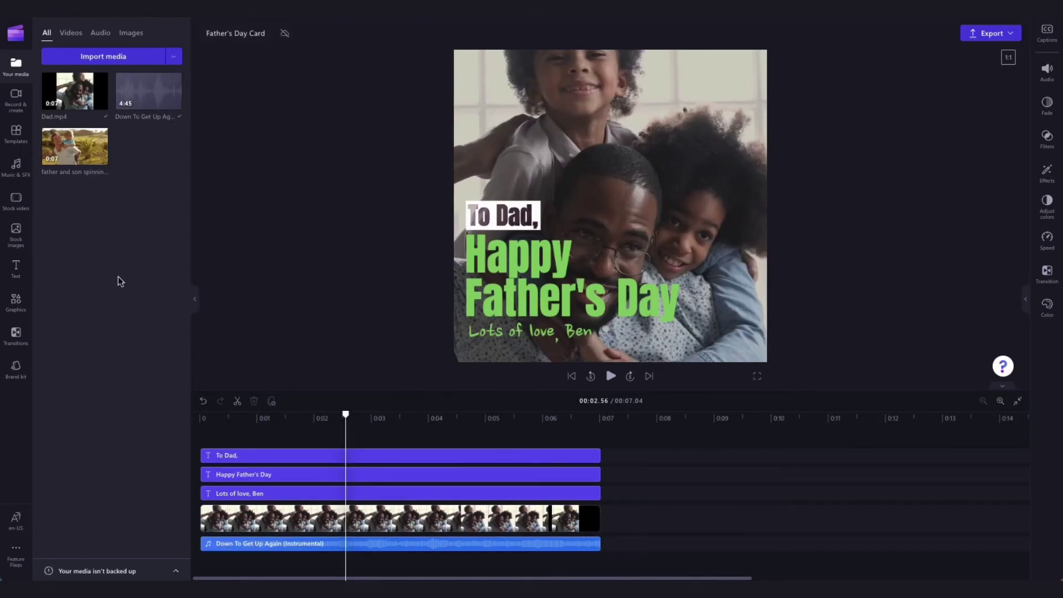
click(18, 169)
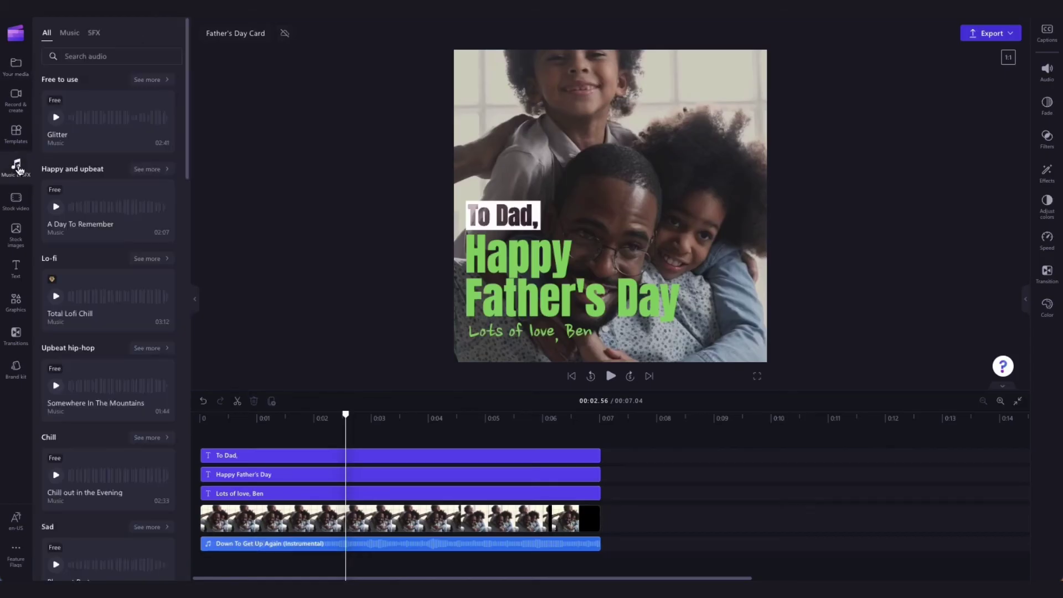
click(74, 52)
text(upbeat happy)
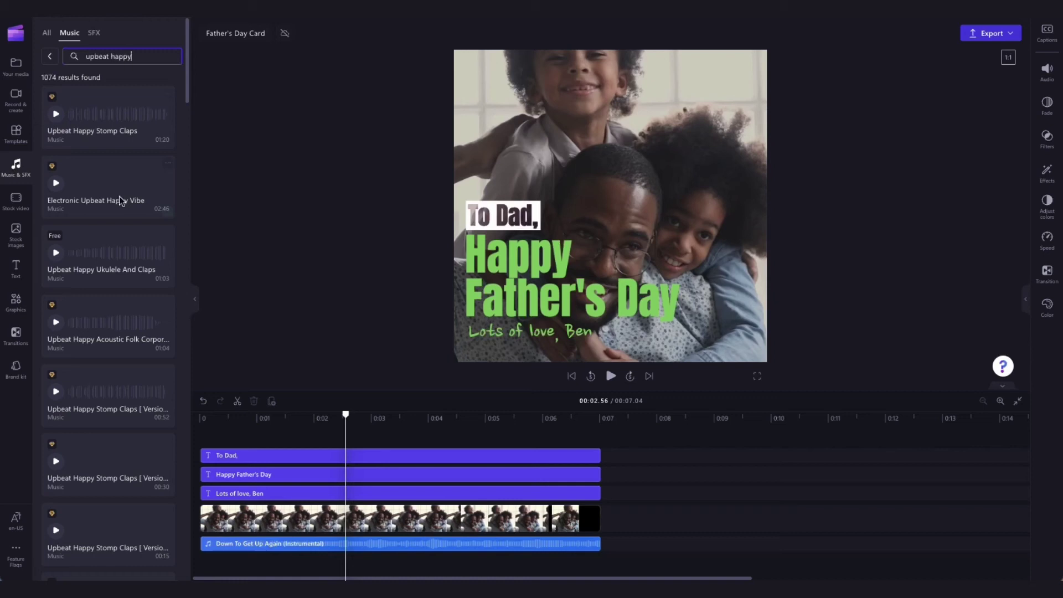
scroll(179, 275, down, 5)
scroll(176, 278, down, 3)
mouse_move(108, 223)
click(52, 220)
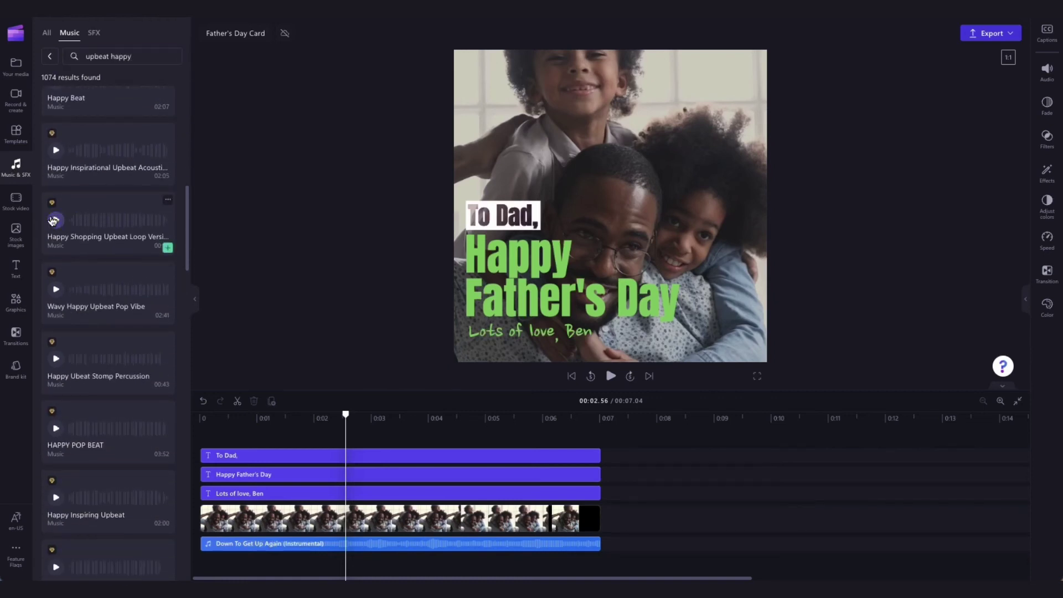
drag(70, 208, 399, 548)
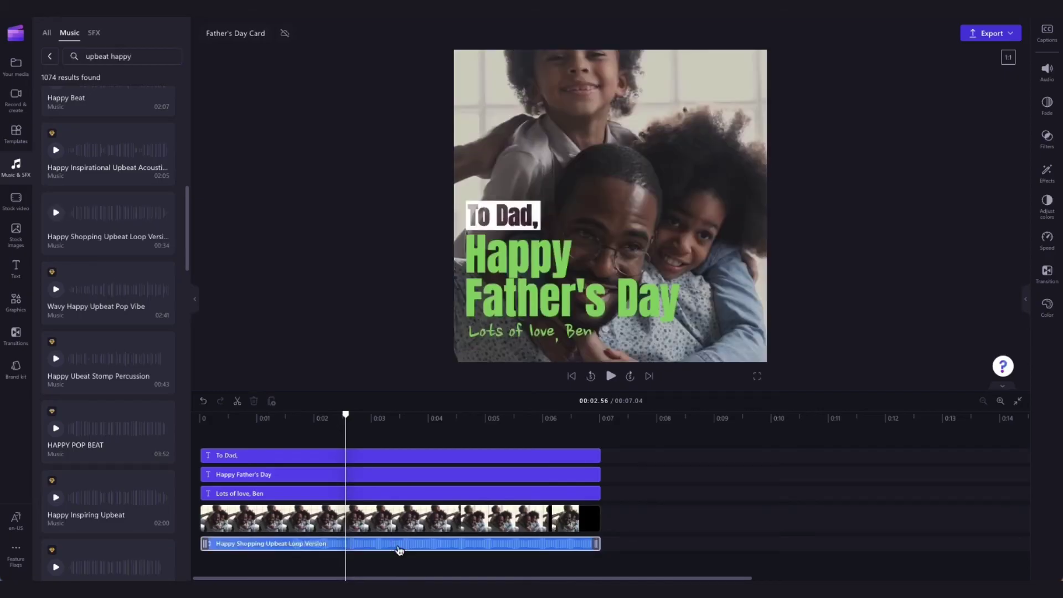
Open the Import media window from the media library, then close it without importing anything.
click(16, 67)
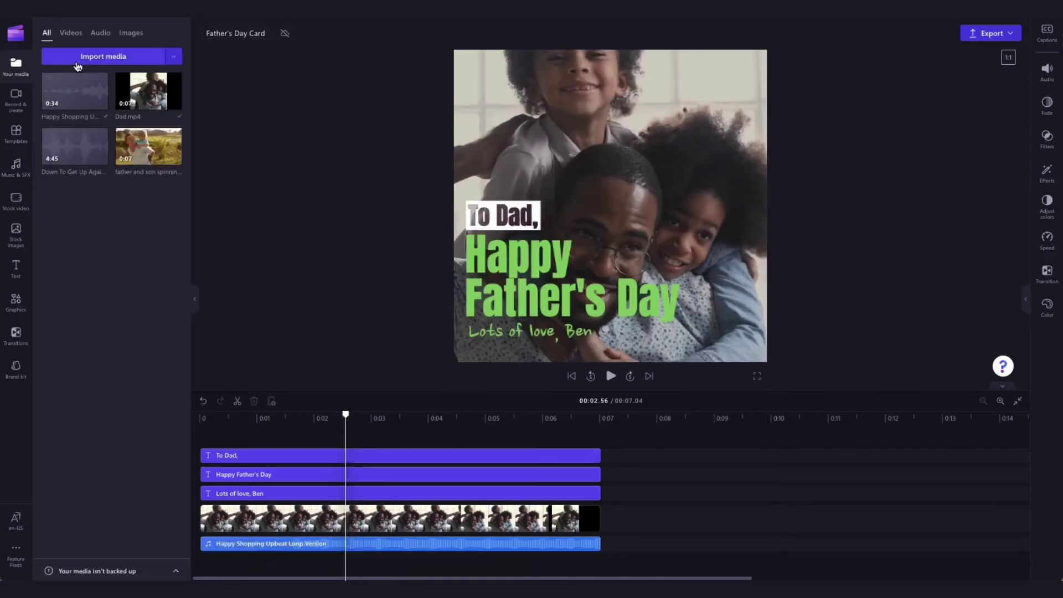
click(104, 56)
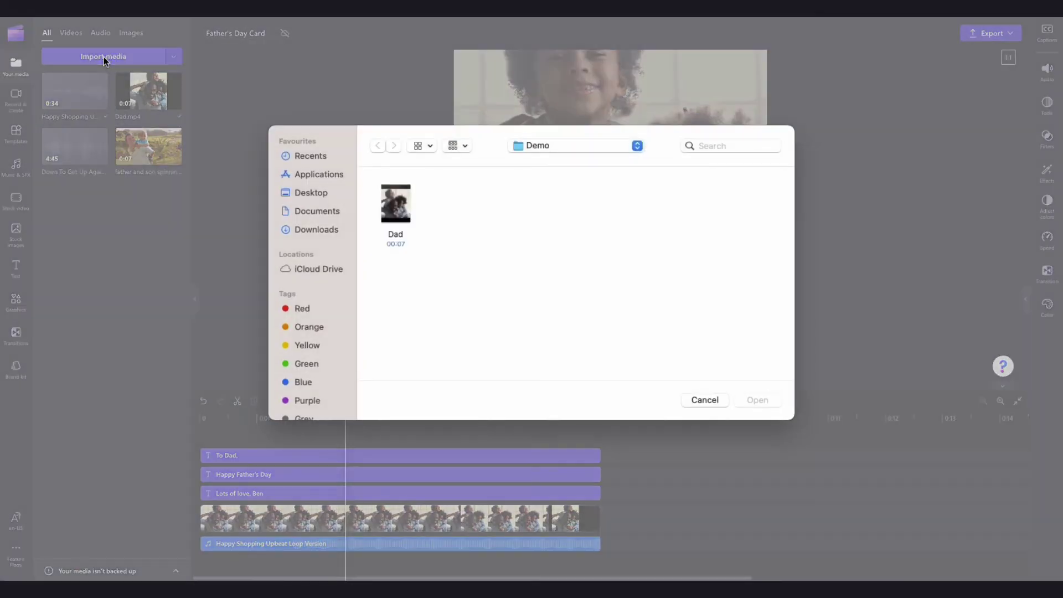
key(Escape)
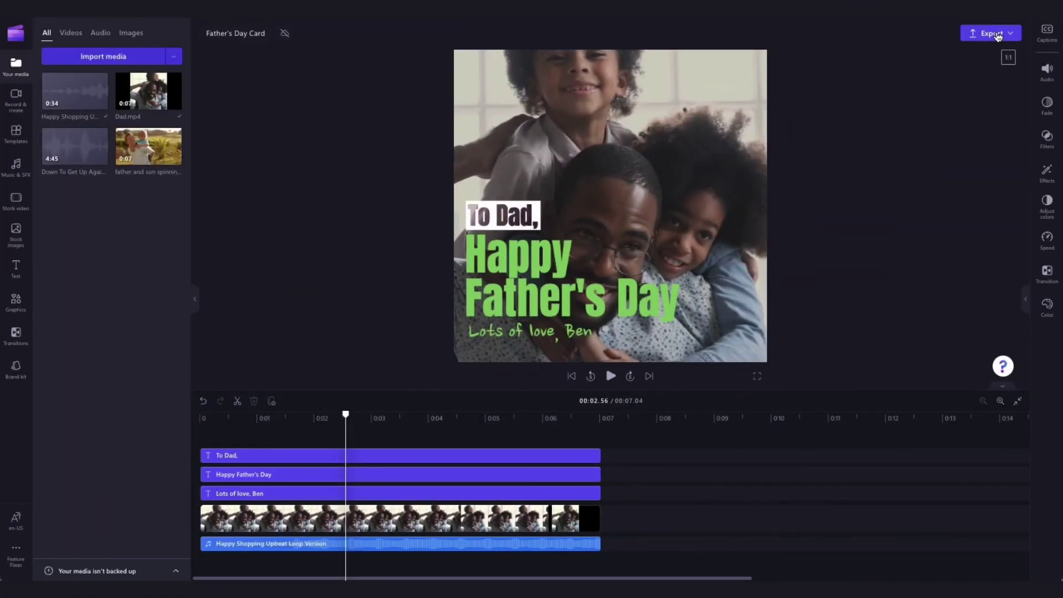
Export the card at the chosen quality and save it as Father's Day Card.mp4 in Documents.
click(998, 36)
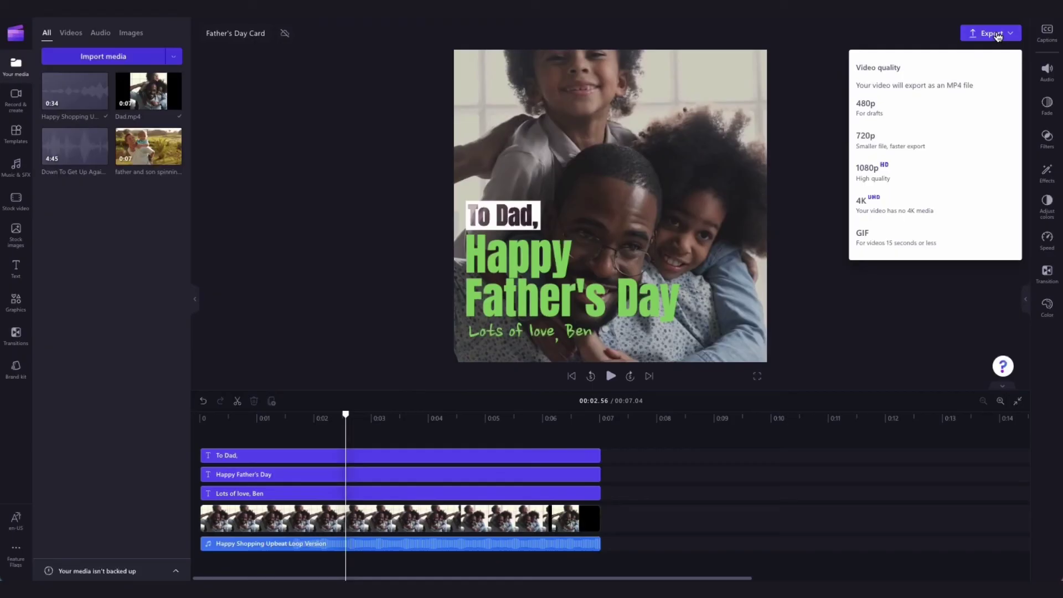
click(914, 155)
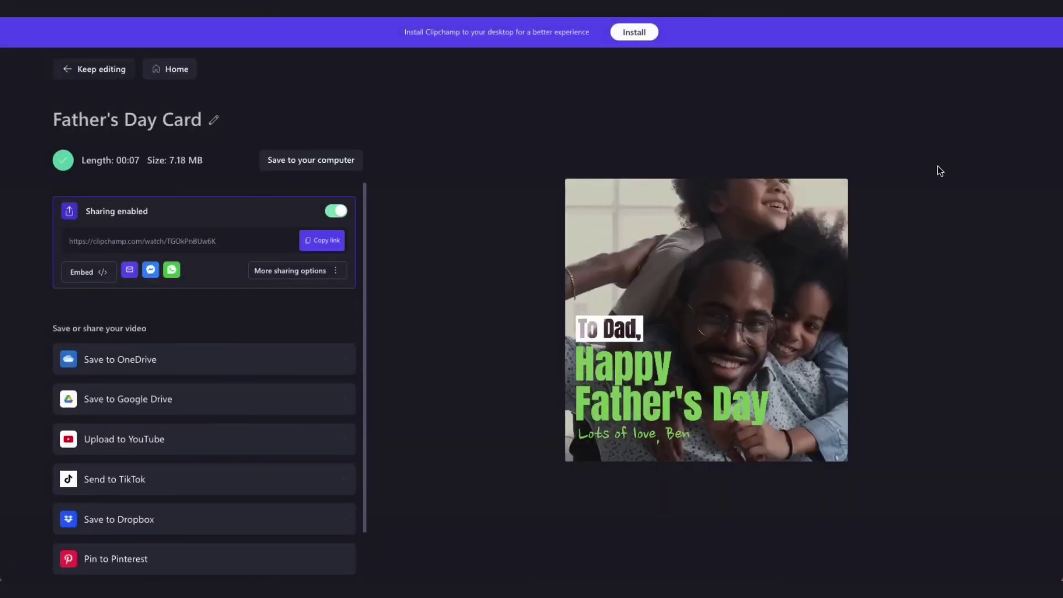
click(306, 162)
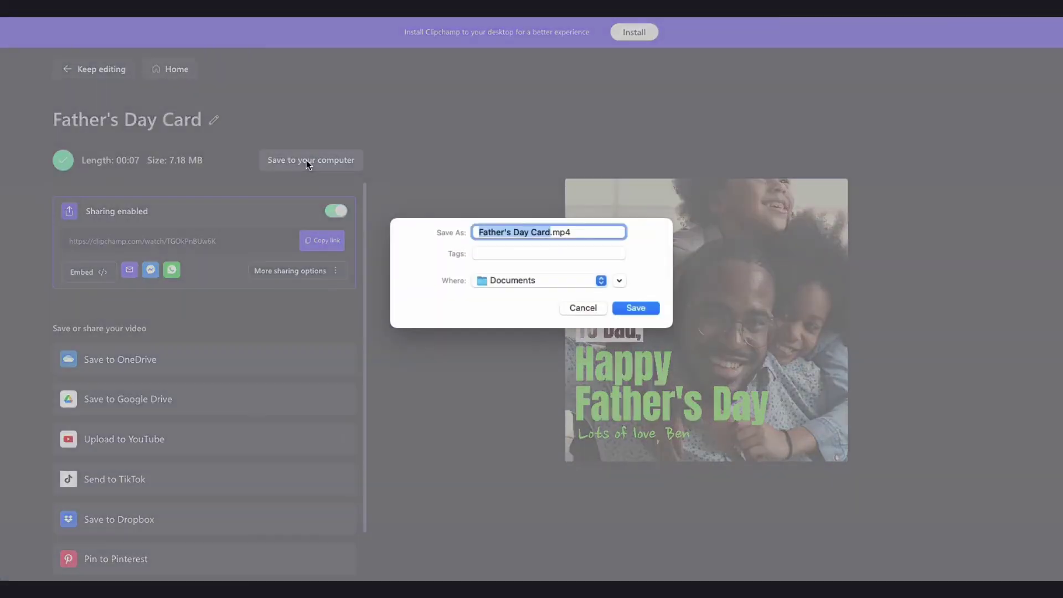
click(637, 309)
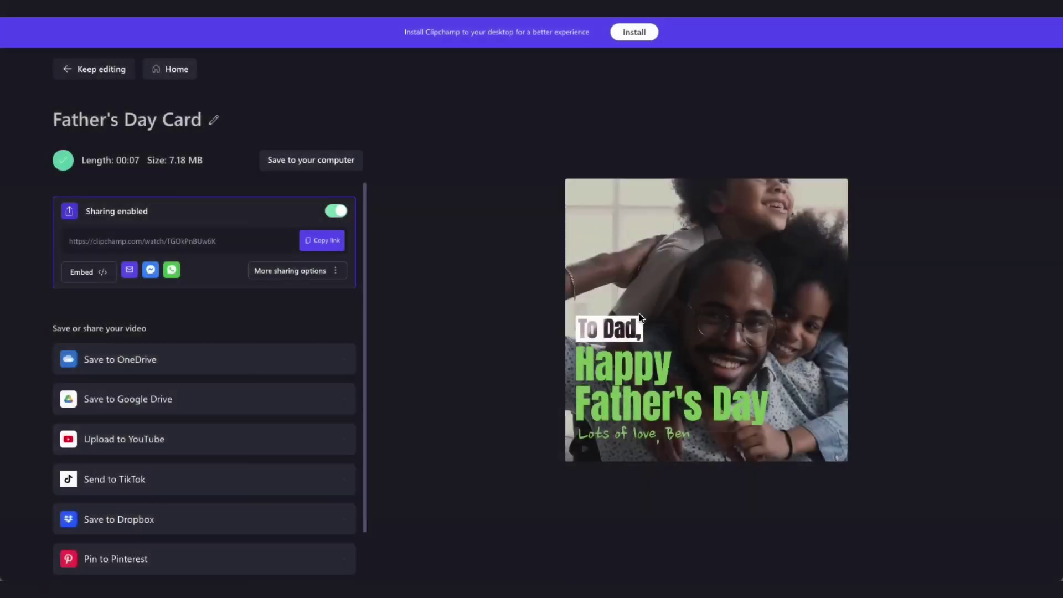